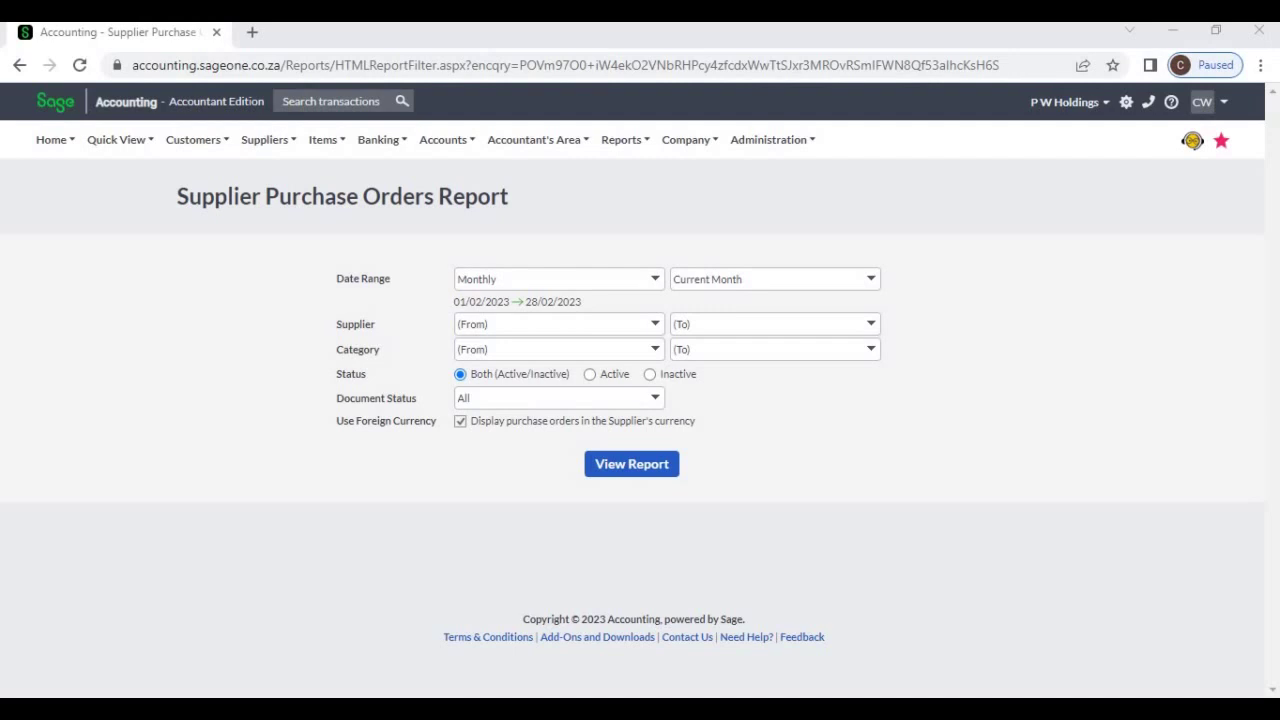
# From Suppliers reports, open the Supplier Purchase Orders filter and list its Date Range options.
pyautogui.click(264, 139)
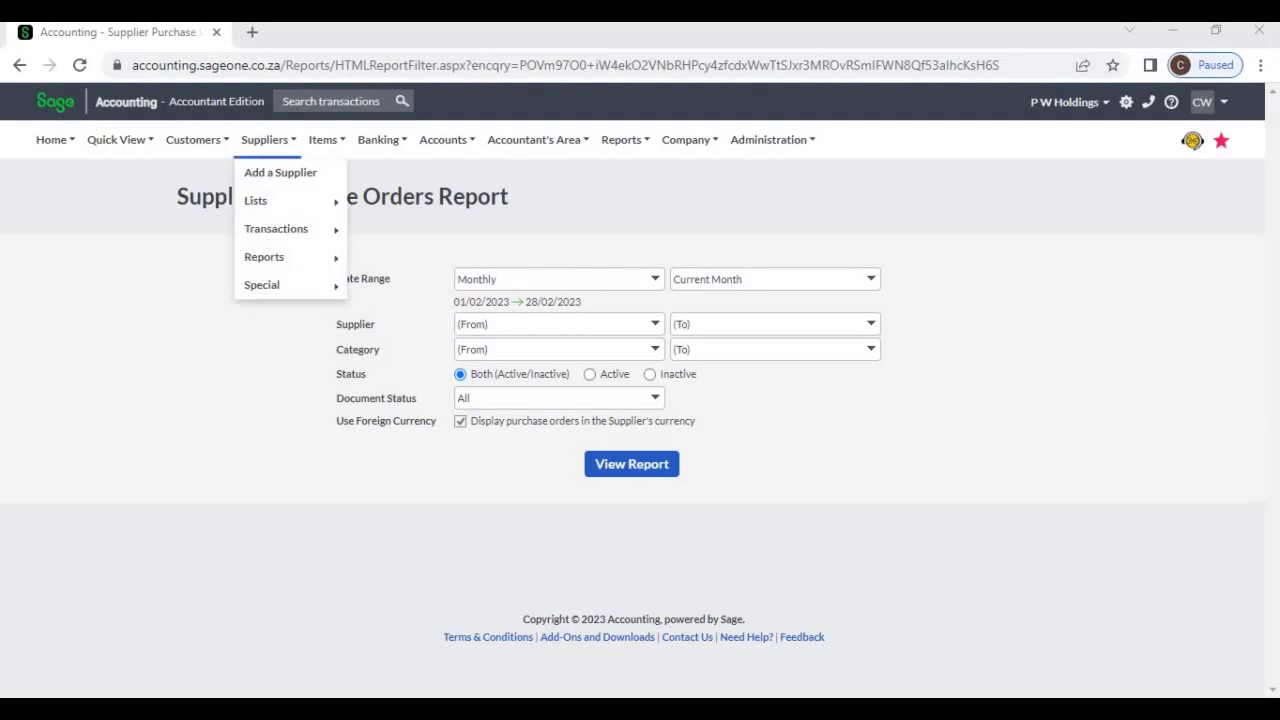
pyautogui.moveTo(264, 256)
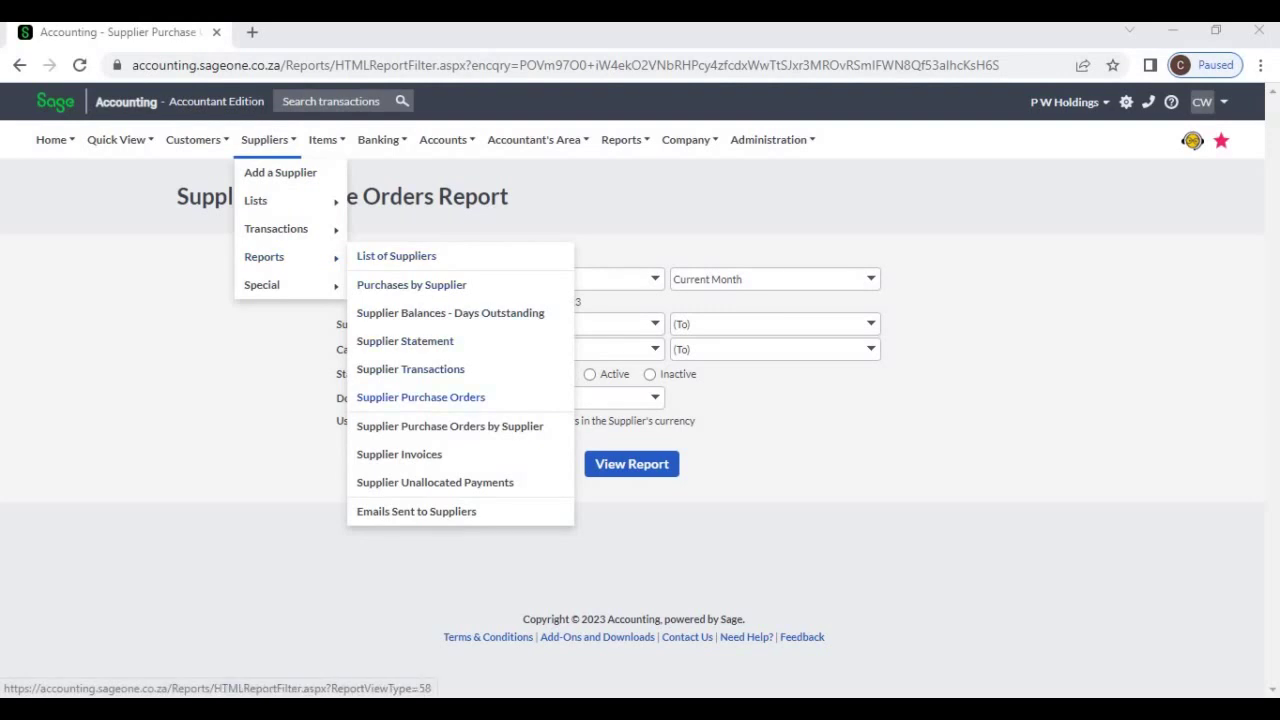
pyautogui.click(420, 397)
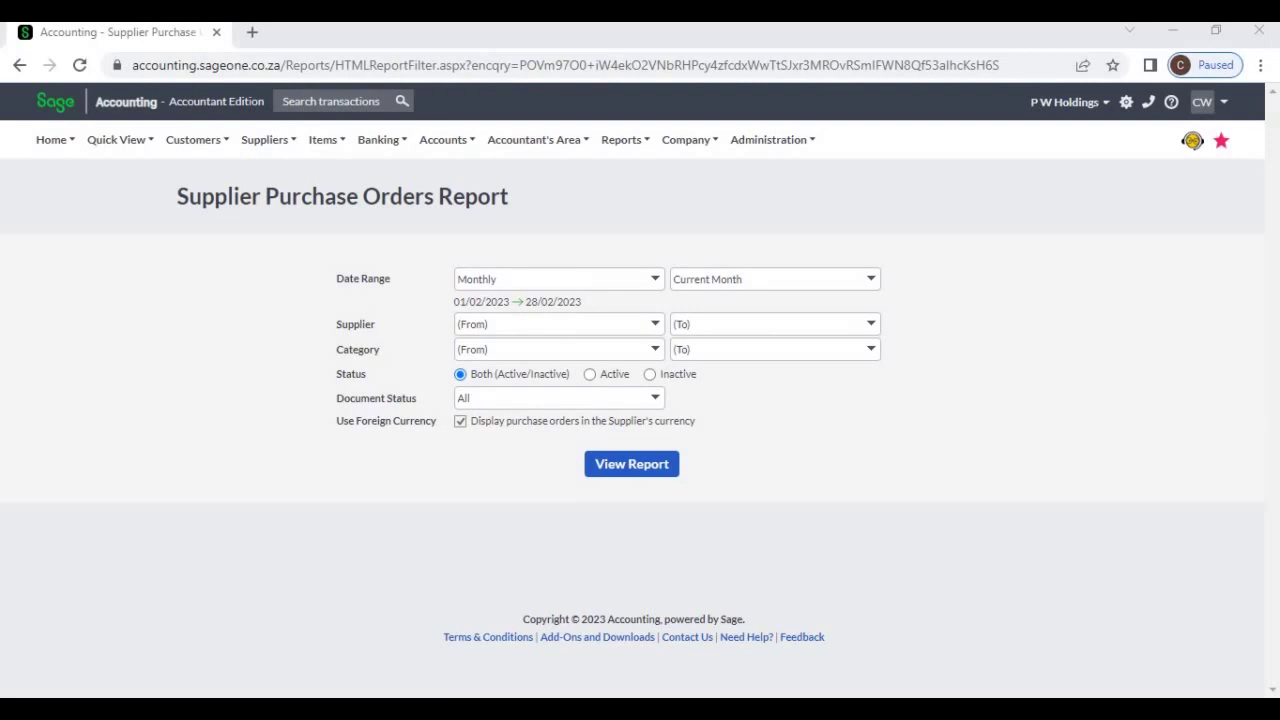
pyautogui.click(550, 279)
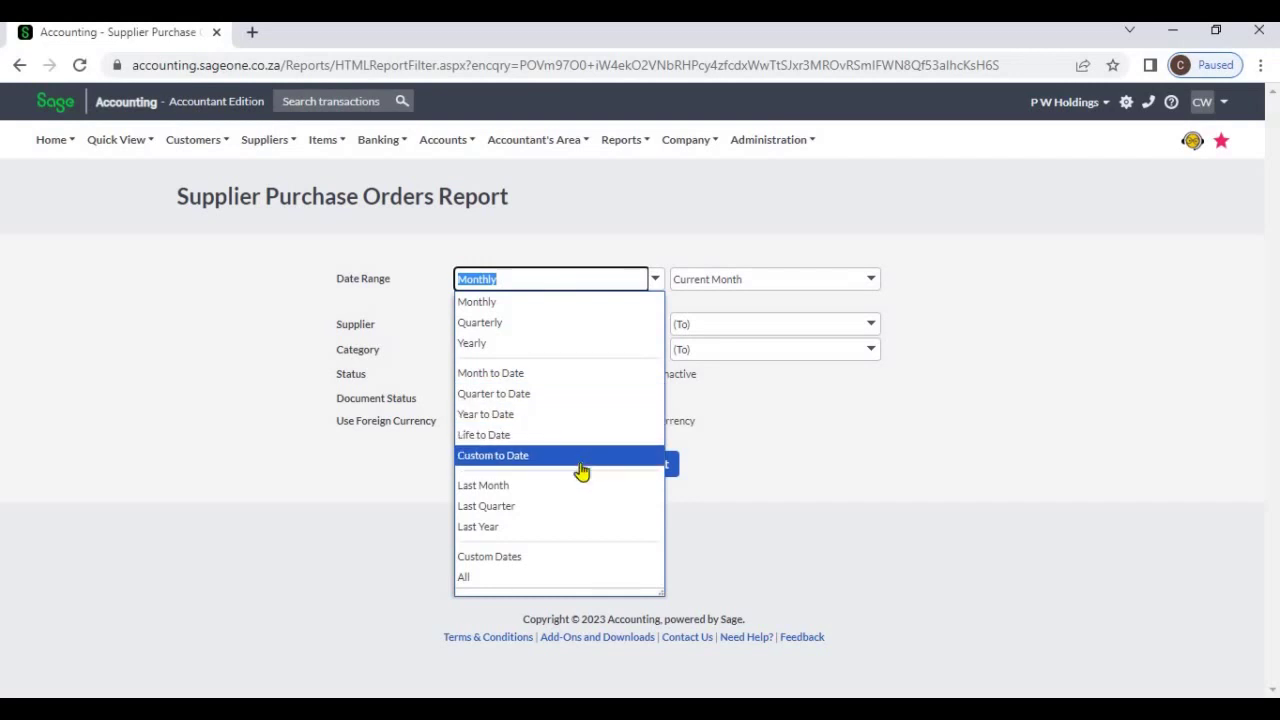
# Set a custom report period from 06/02/2023 to 14/02/2023.
pyautogui.click(560, 556)
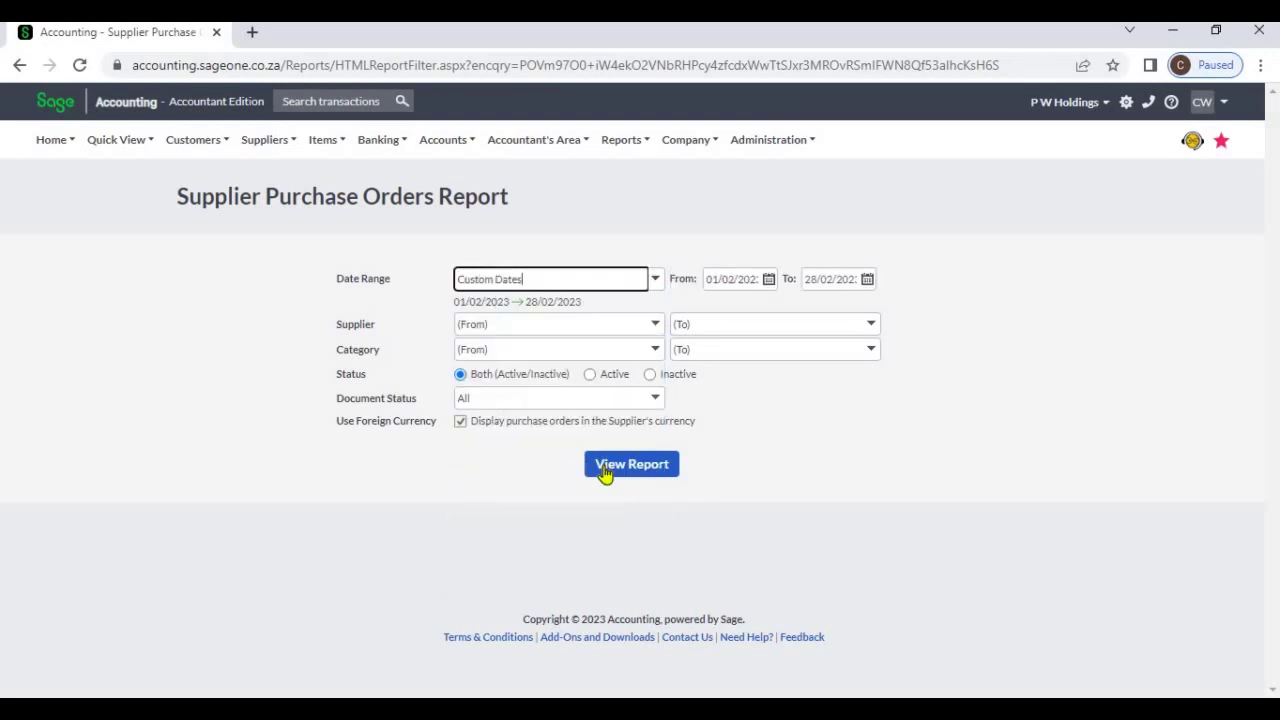
pyautogui.click(746, 361)
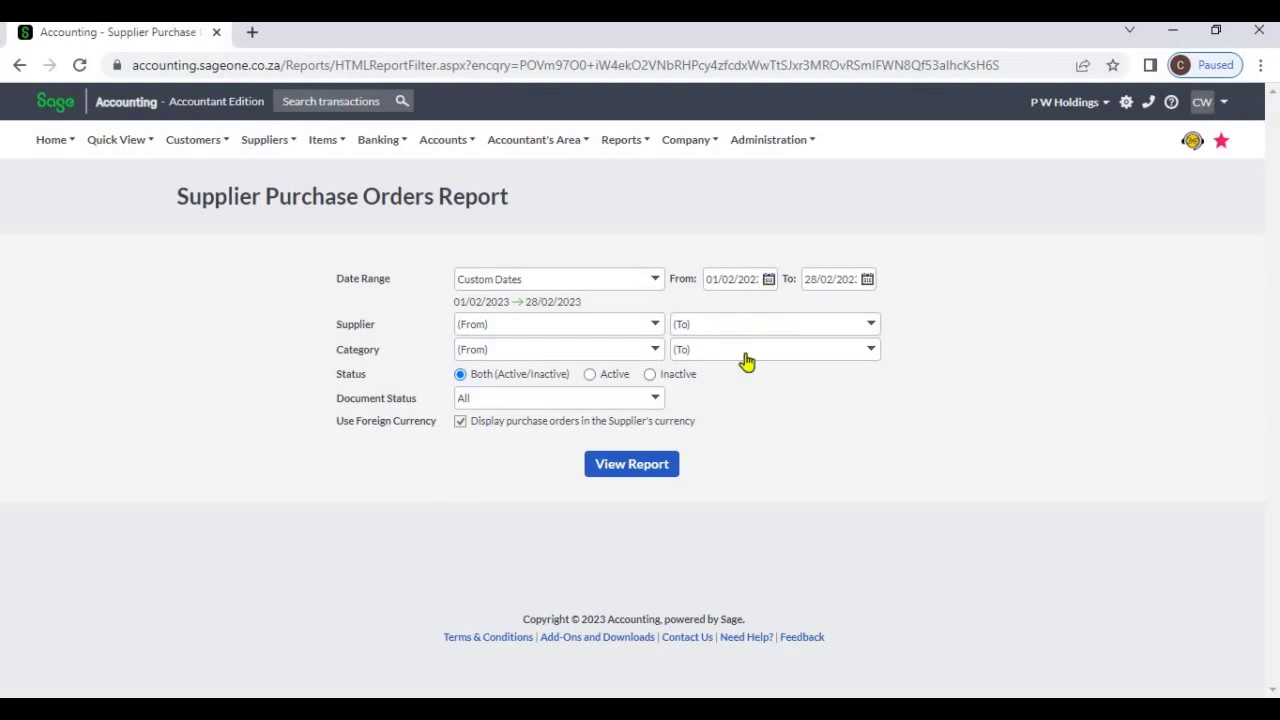
pyautogui.click(738, 358)
pyautogui.click(870, 281)
pyautogui.click(868, 281)
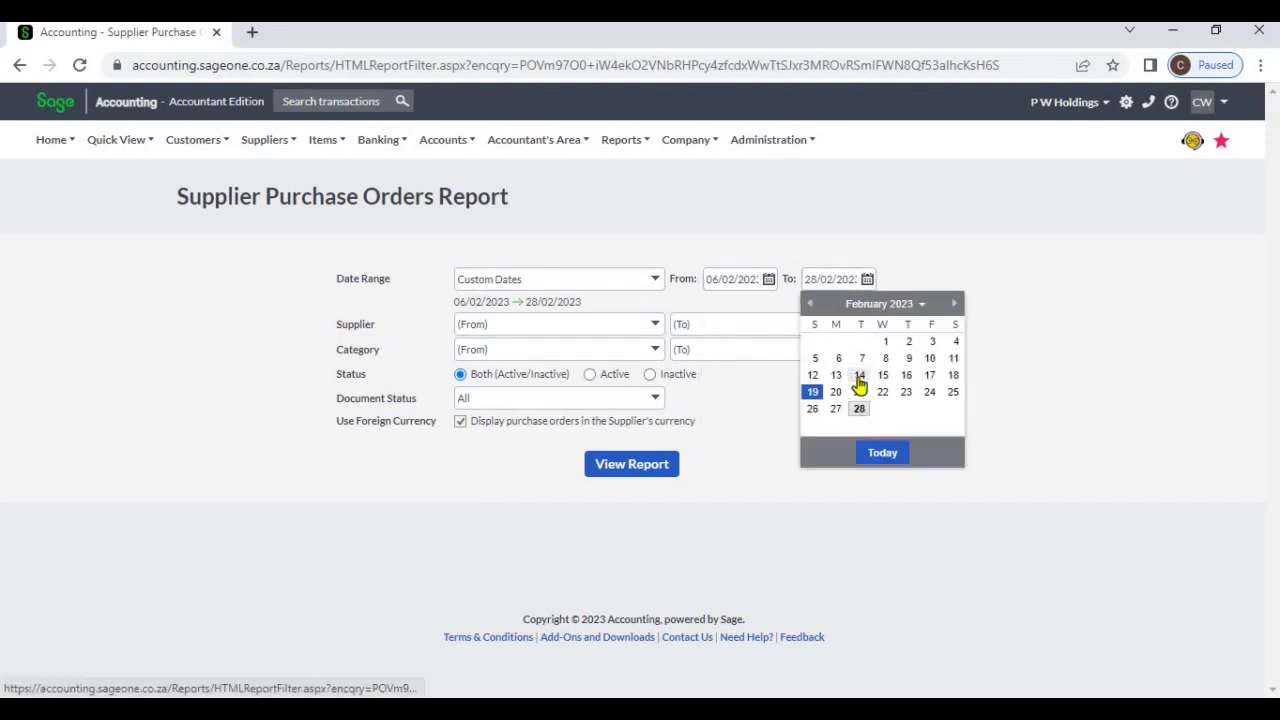
pyautogui.click(857, 380)
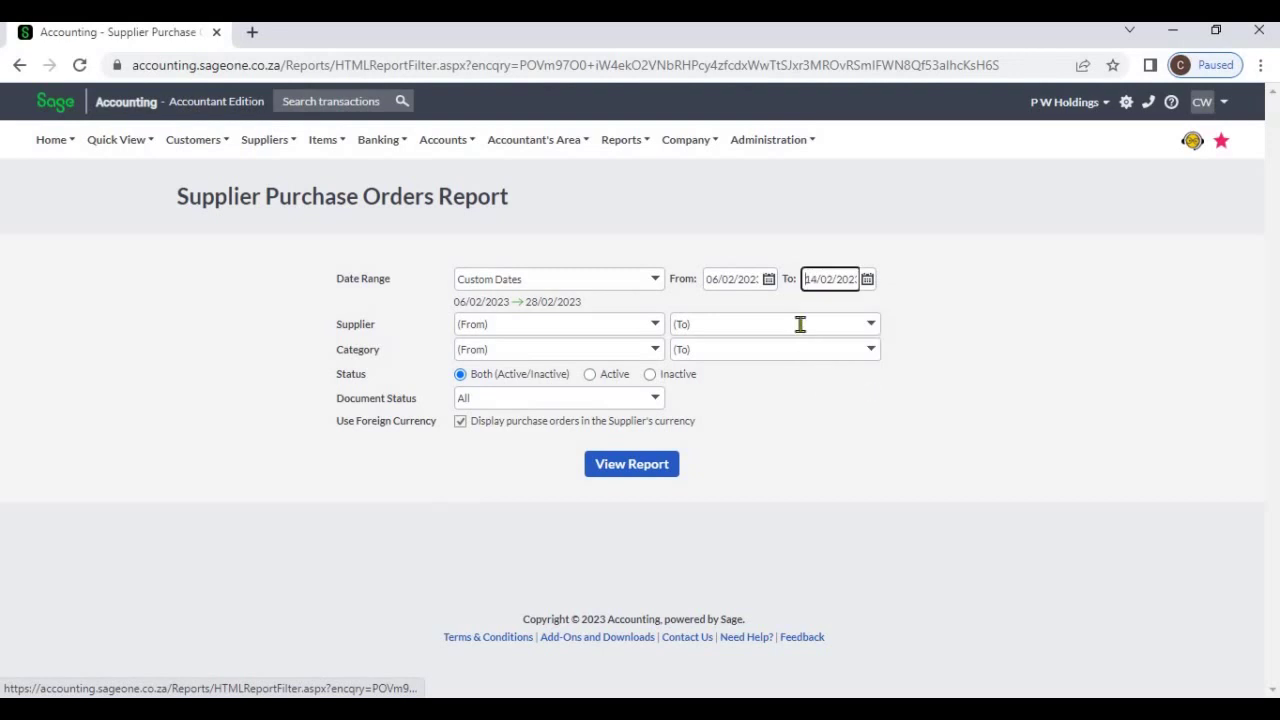
# Change the Date Range to All, covering 01/04/2020 to 31/03/2023.
pyautogui.click(652, 281)
pyautogui.click(652, 281)
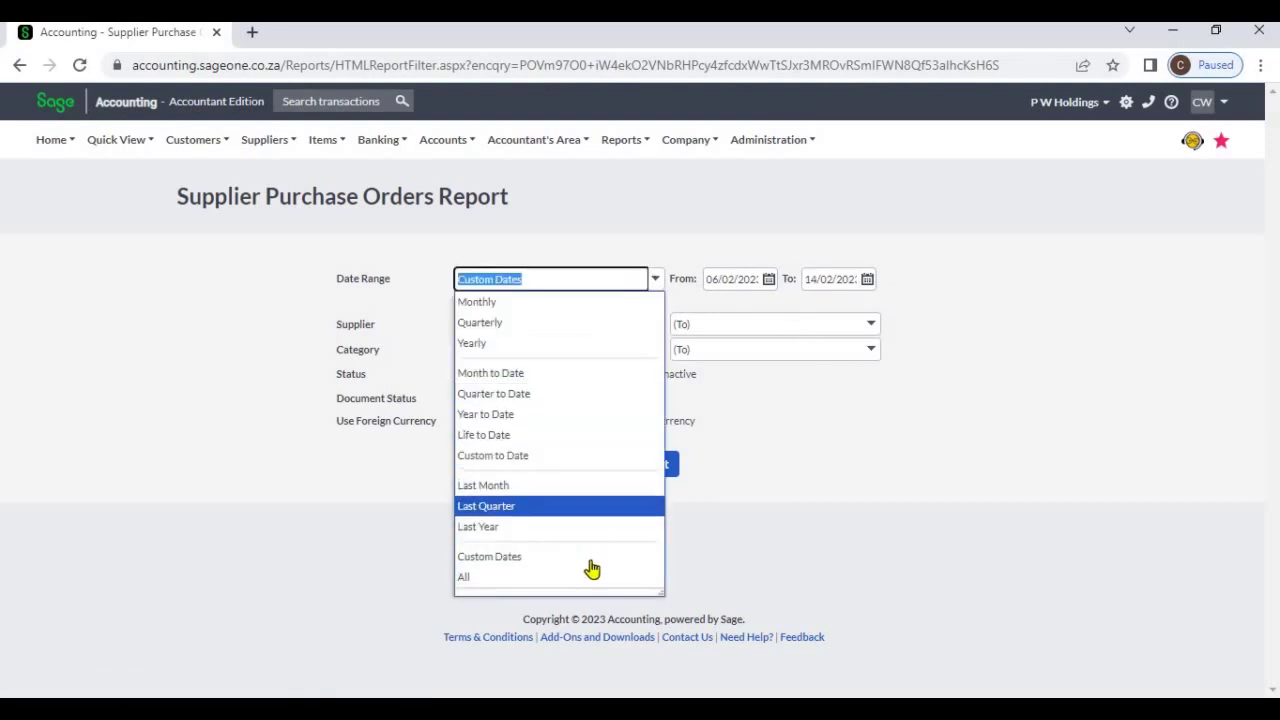
pyautogui.press('Return')
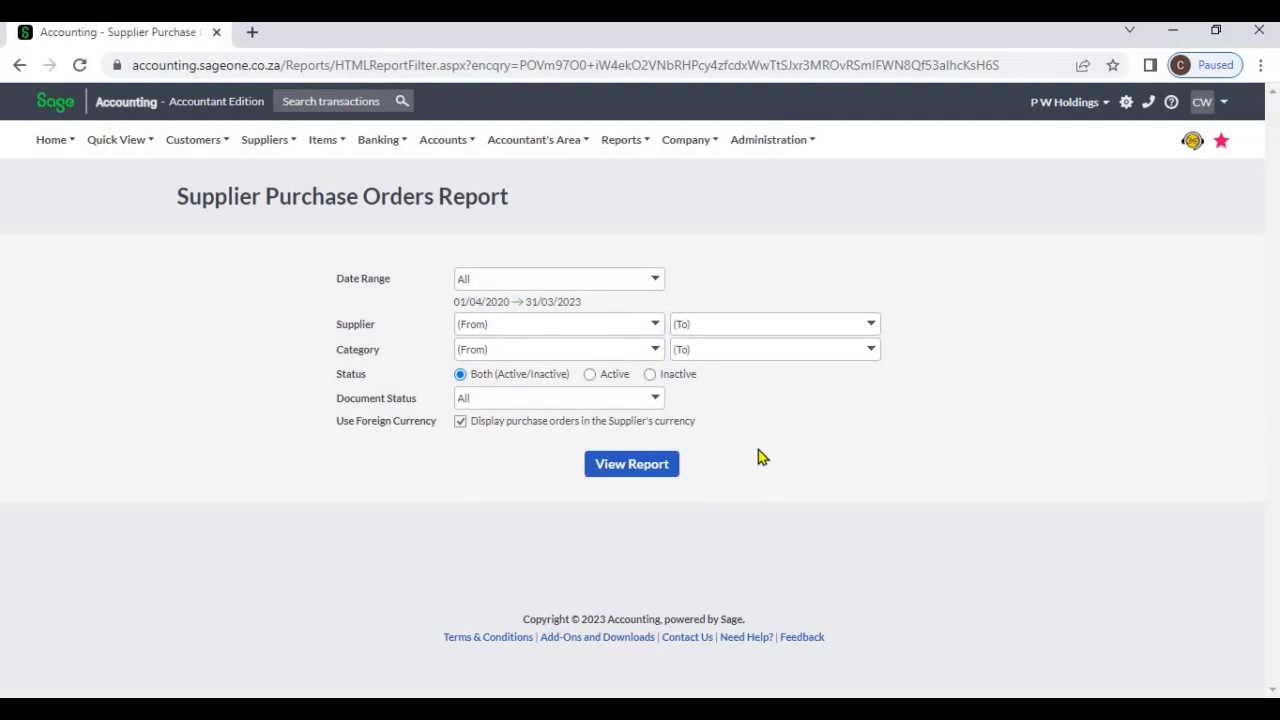
pyautogui.click(652, 330)
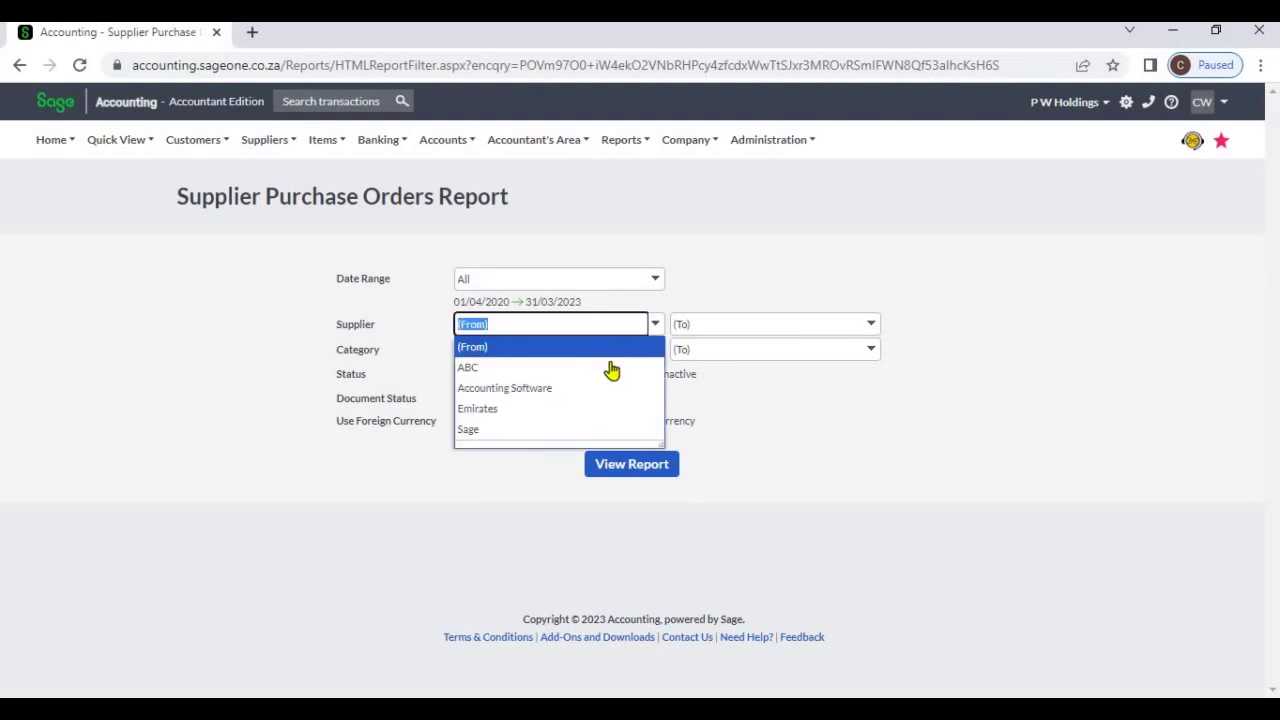
pyautogui.click(612, 367)
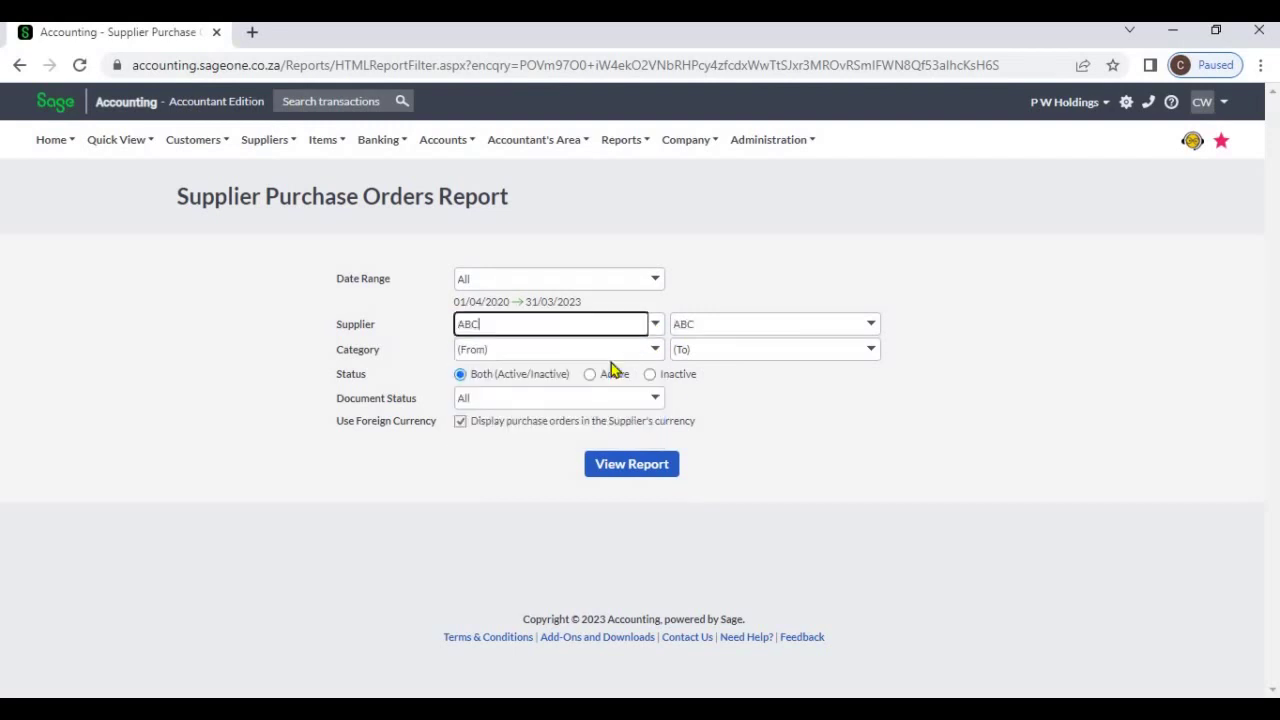
pyautogui.click(869, 328)
pyautogui.click(783, 409)
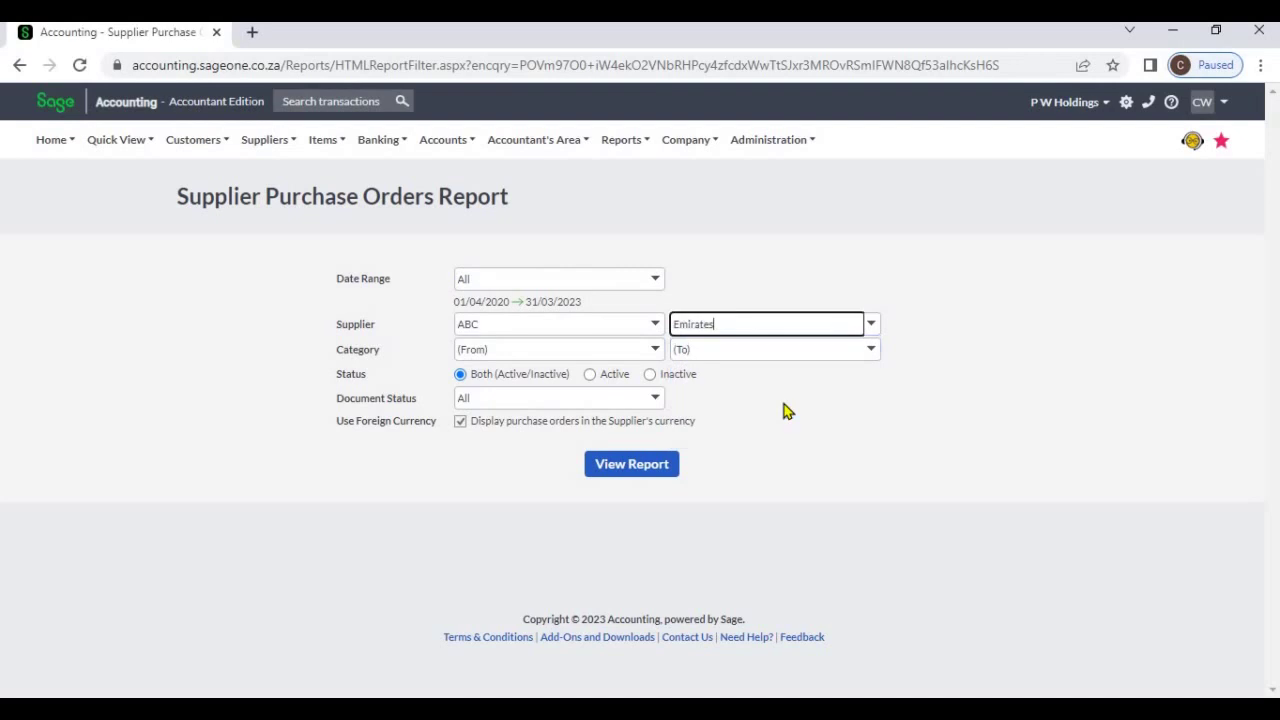
pyautogui.click(650, 328)
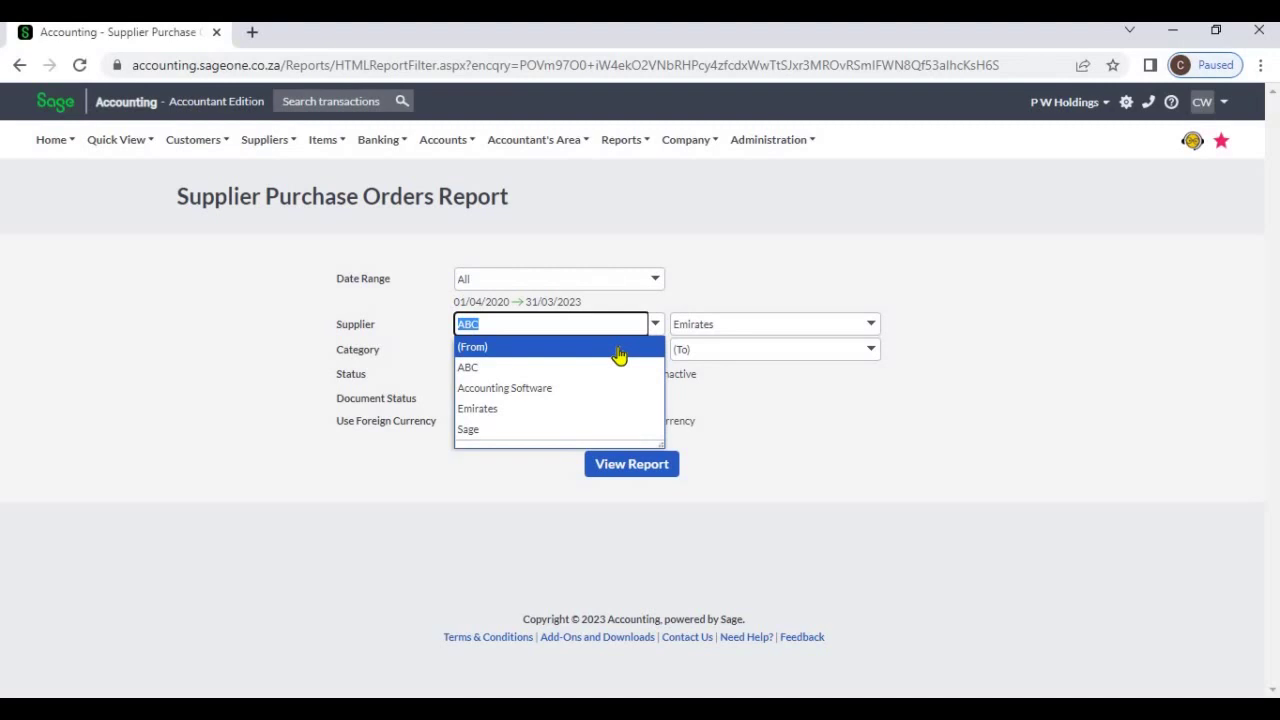
pyautogui.click(617, 347)
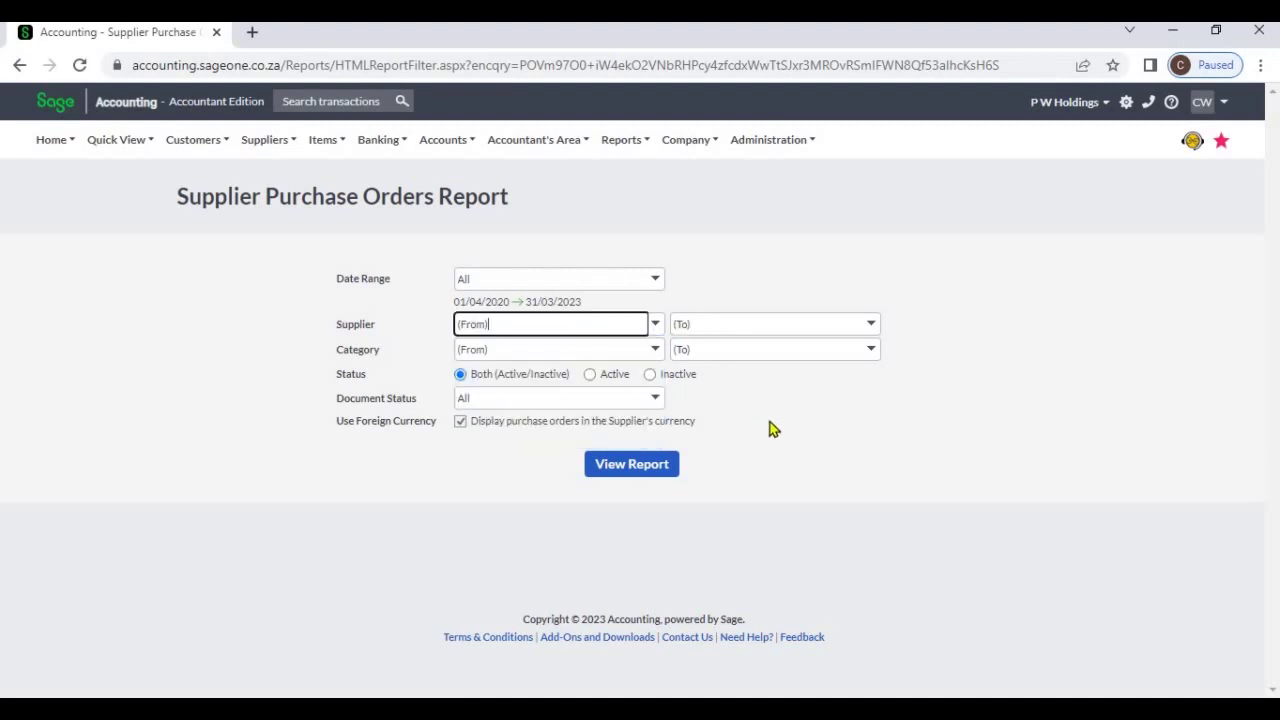
pyautogui.click(658, 350)
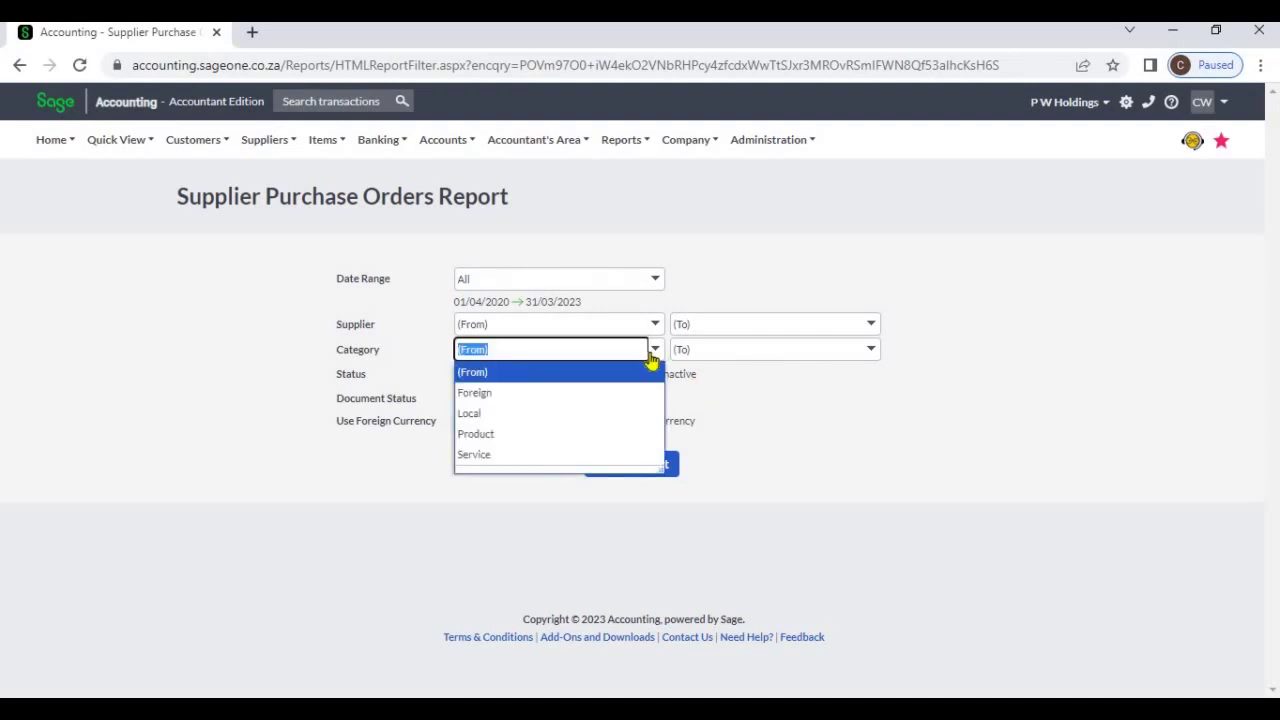
pyautogui.click(597, 437)
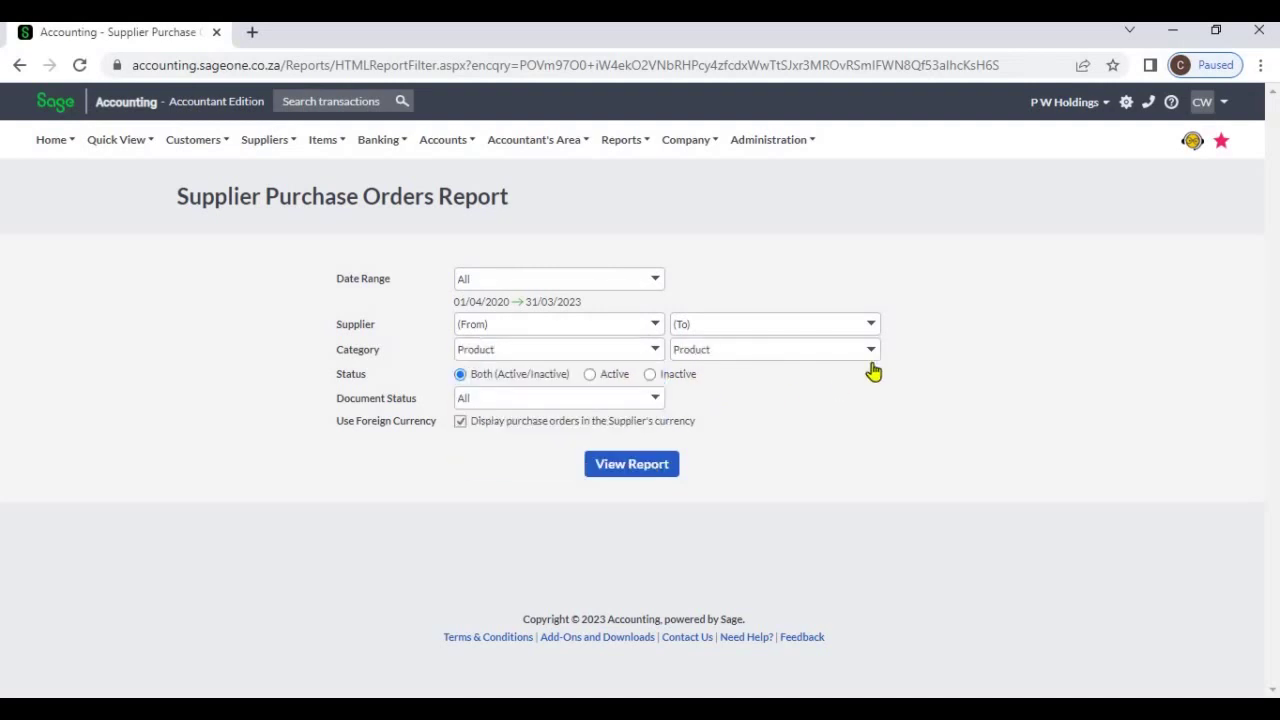
pyautogui.click(871, 352)
pyautogui.click(808, 457)
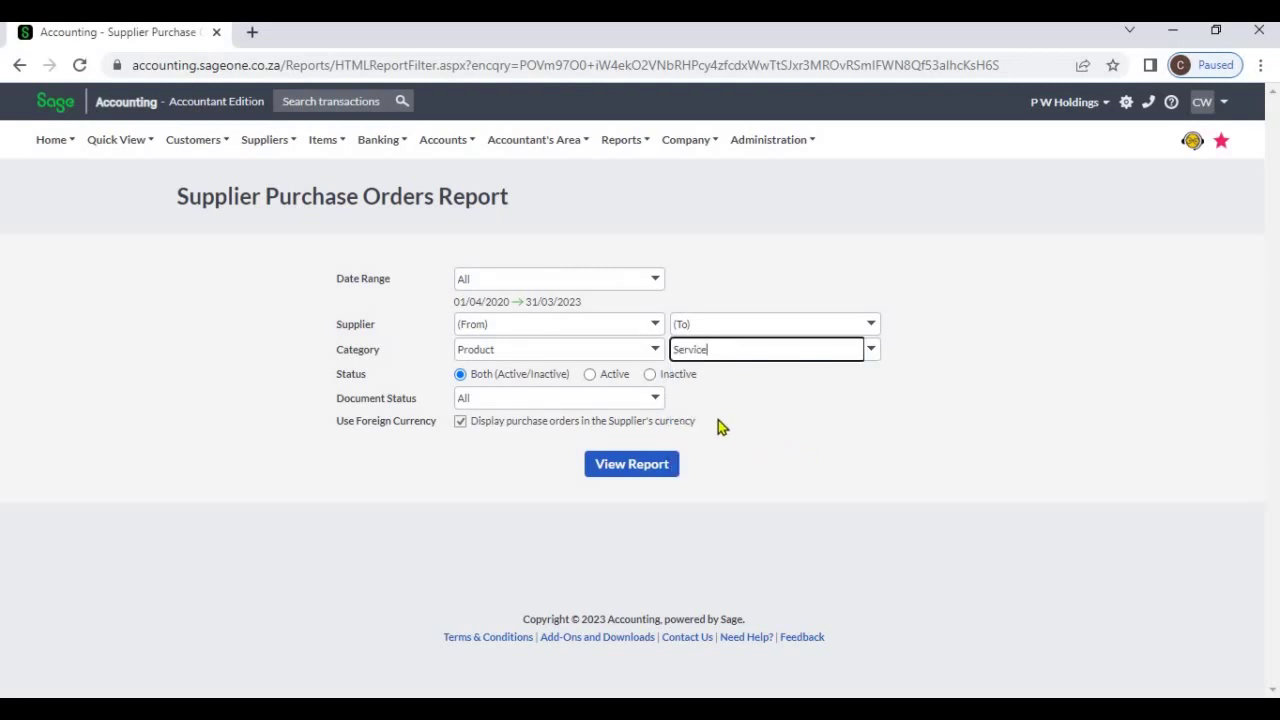
pyautogui.click(656, 351)
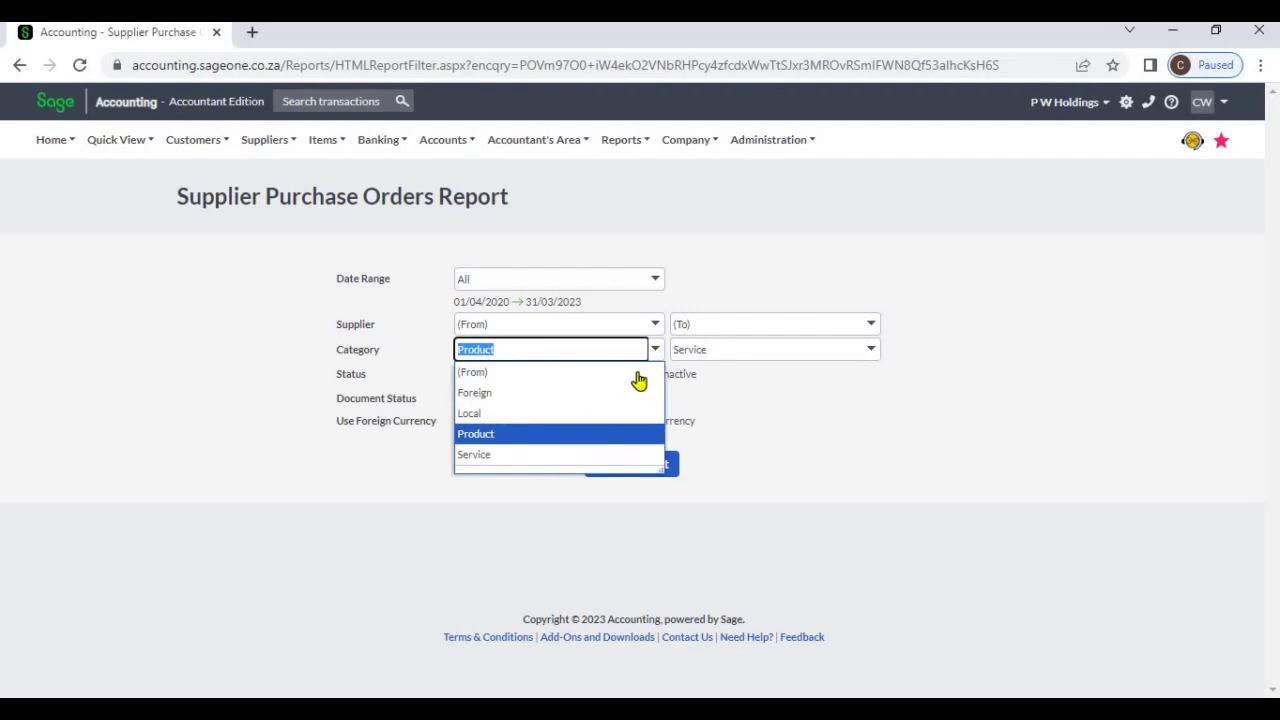
pyautogui.click(639, 374)
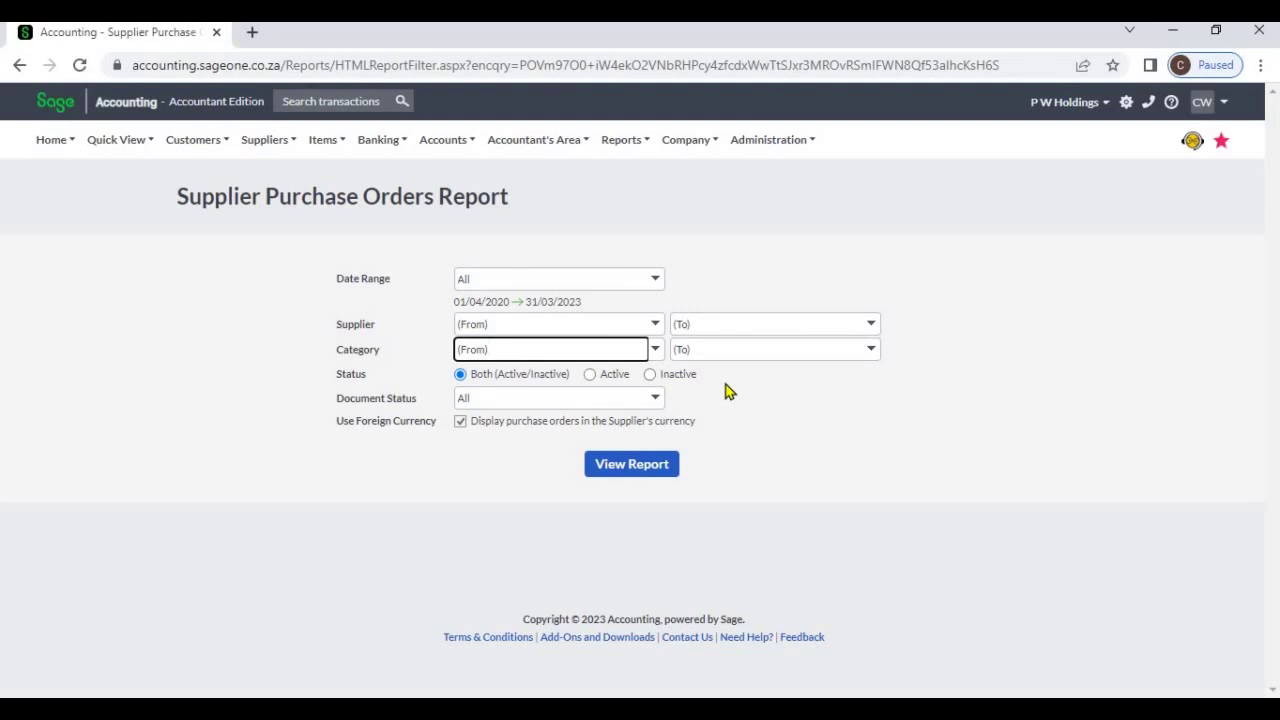
pyautogui.click(590, 376)
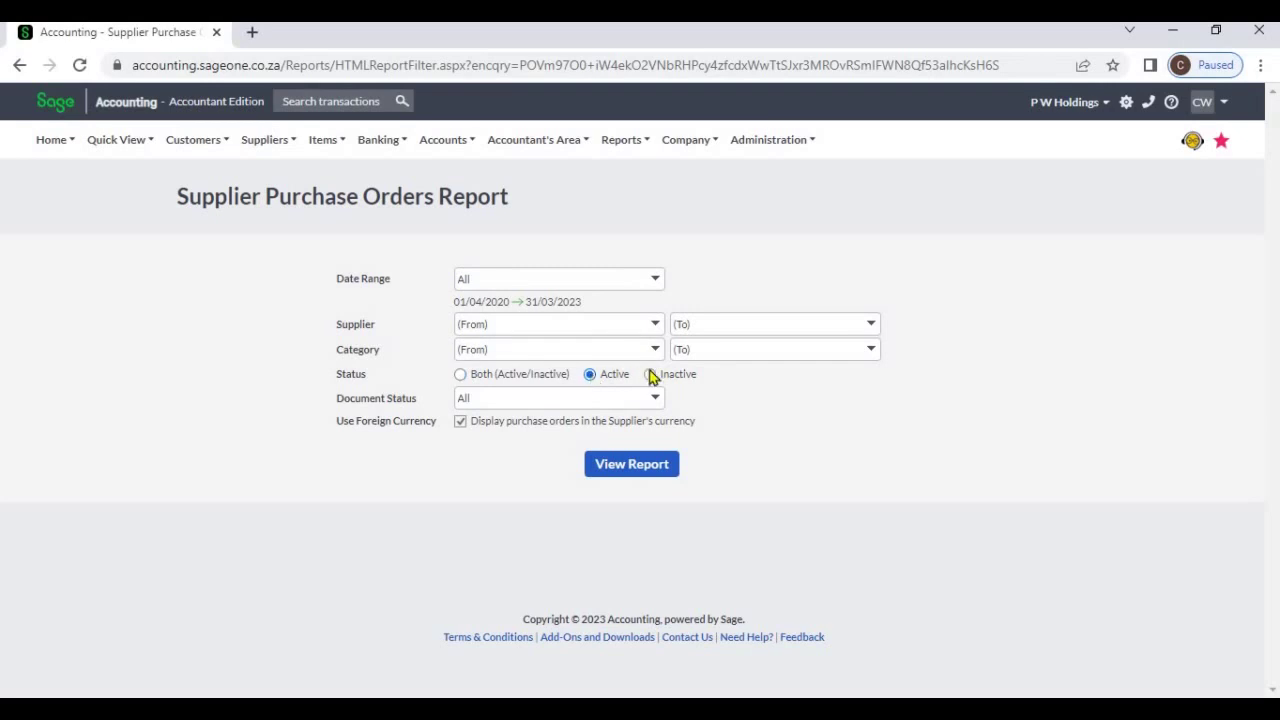
pyautogui.press('Right')
pyautogui.click(462, 379)
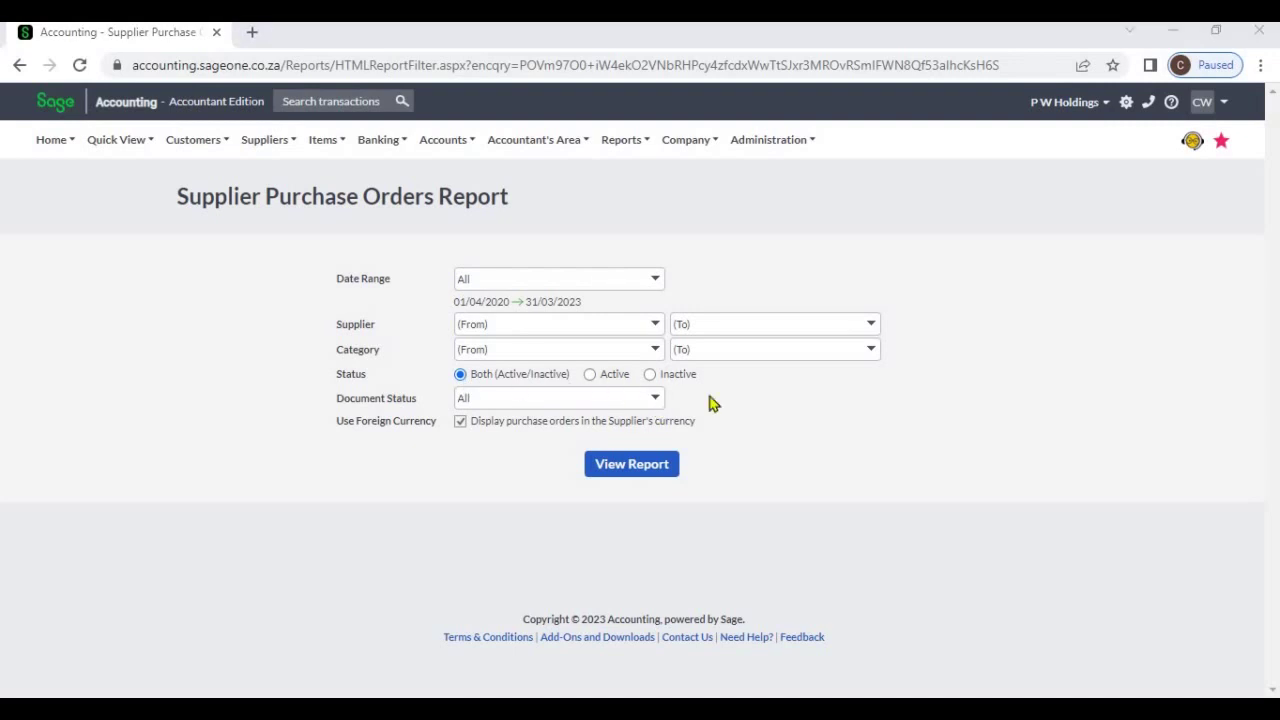
pyautogui.click(654, 405)
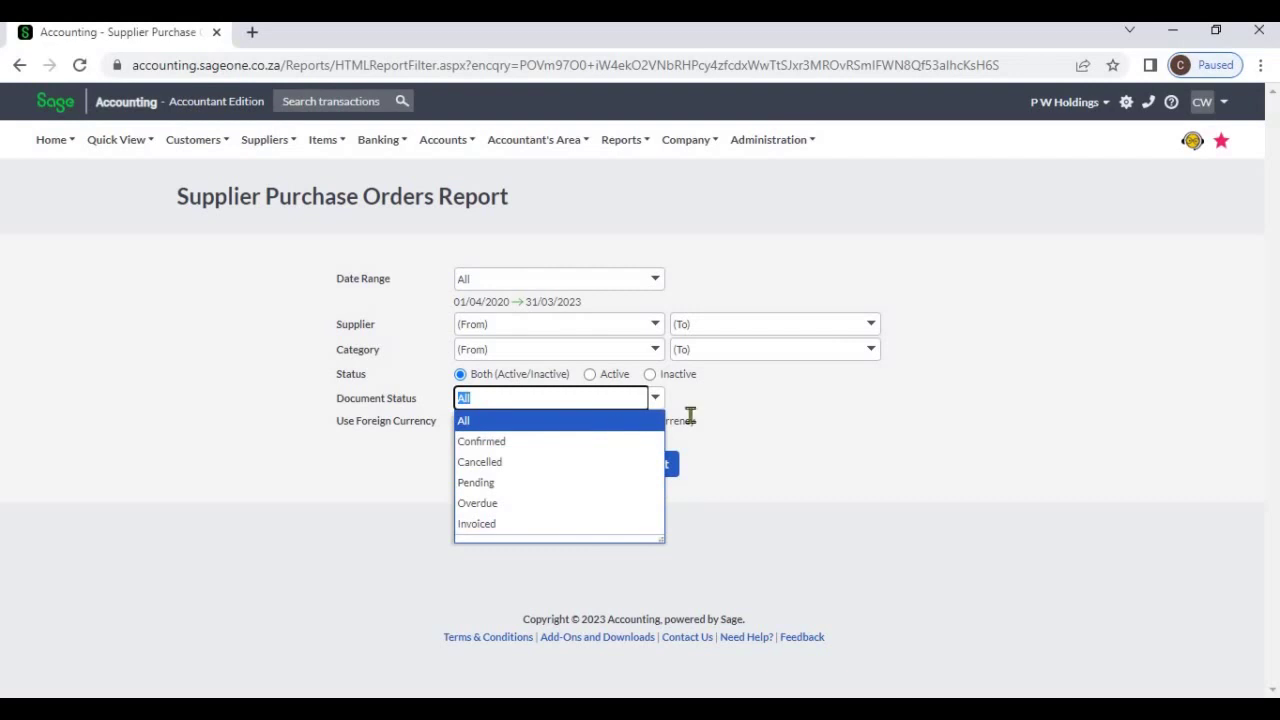
pyautogui.click(745, 417)
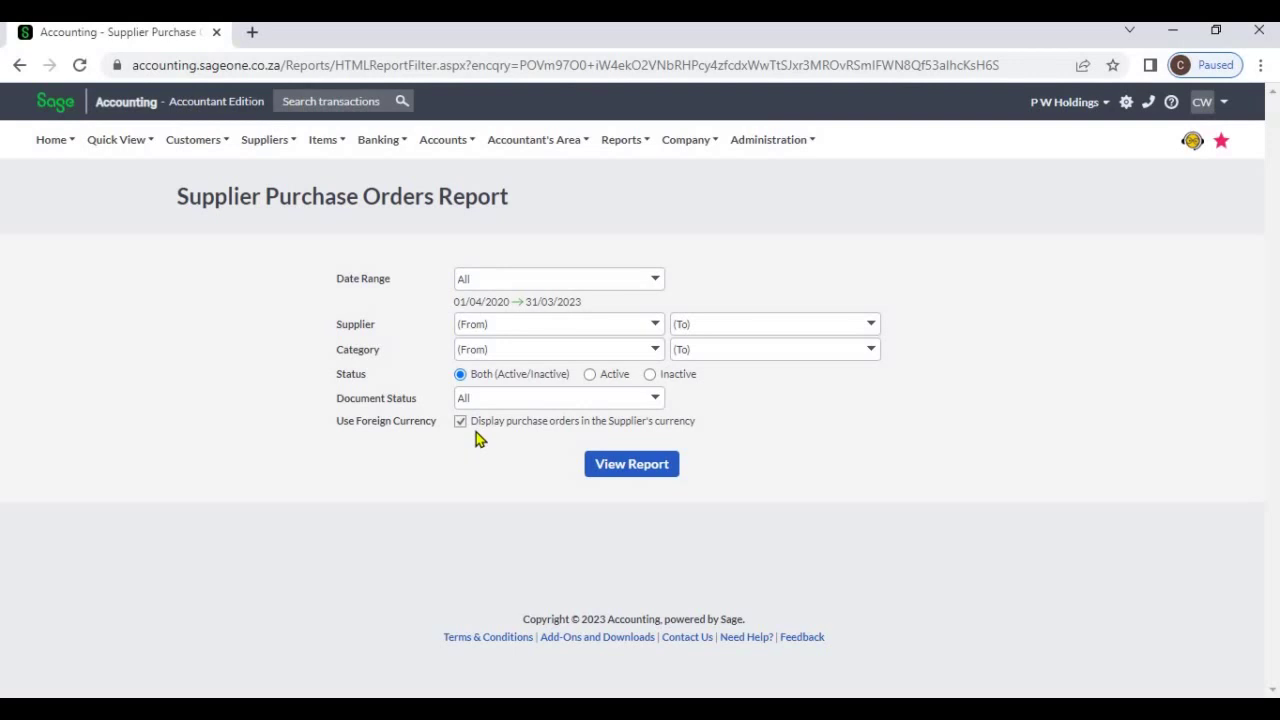
pyautogui.click(606, 467)
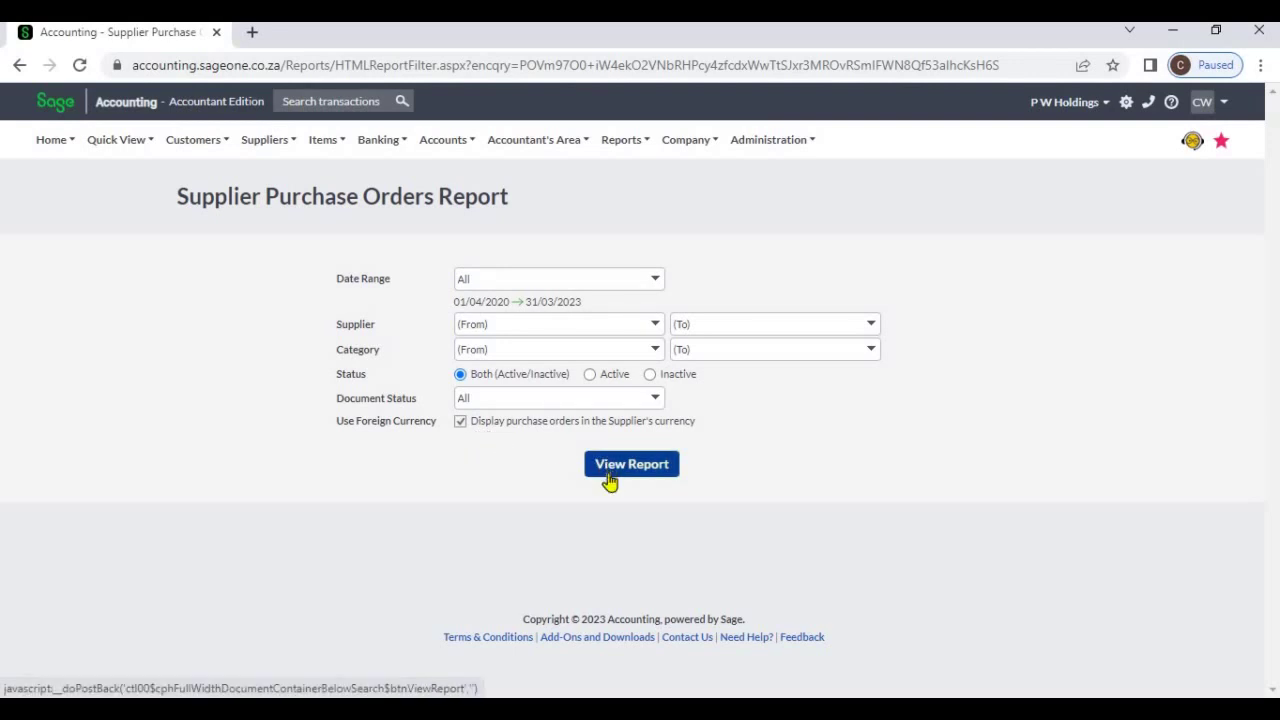
# Generate the report listing orders PO0000001–PO0000006 and open PO0000005's details.
pyautogui.click(608, 477)
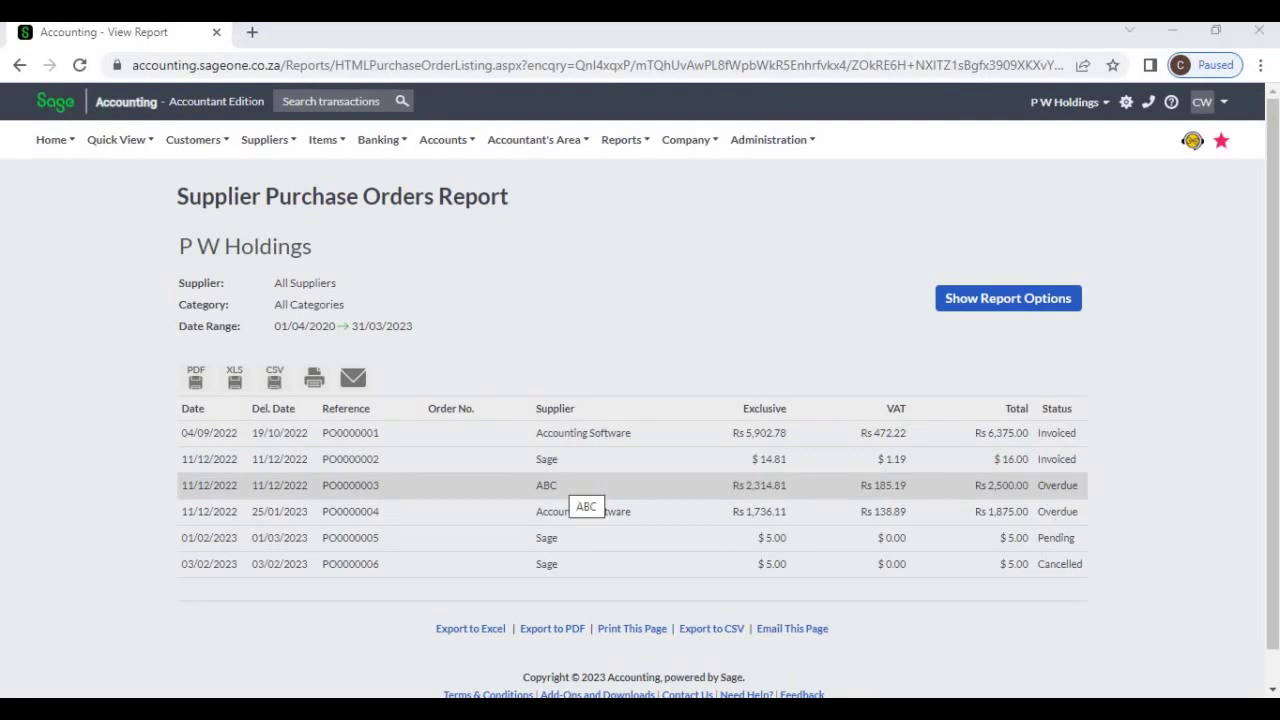
pyautogui.click(567, 542)
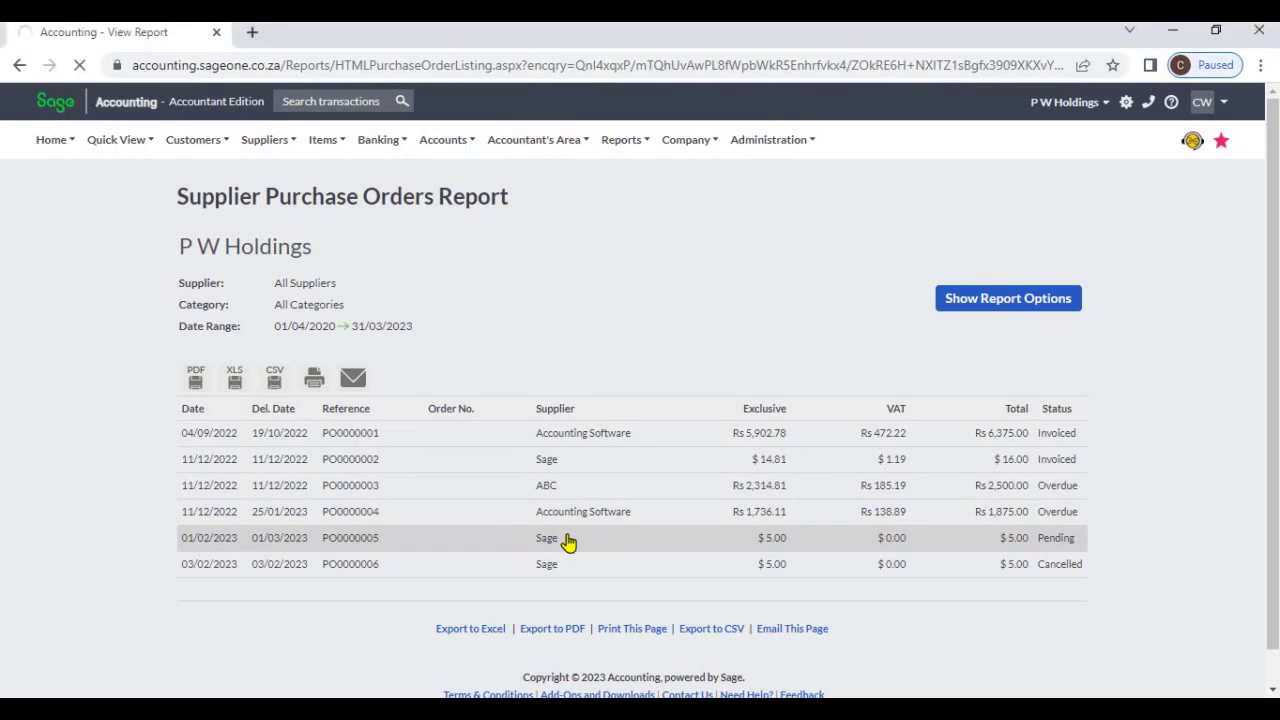